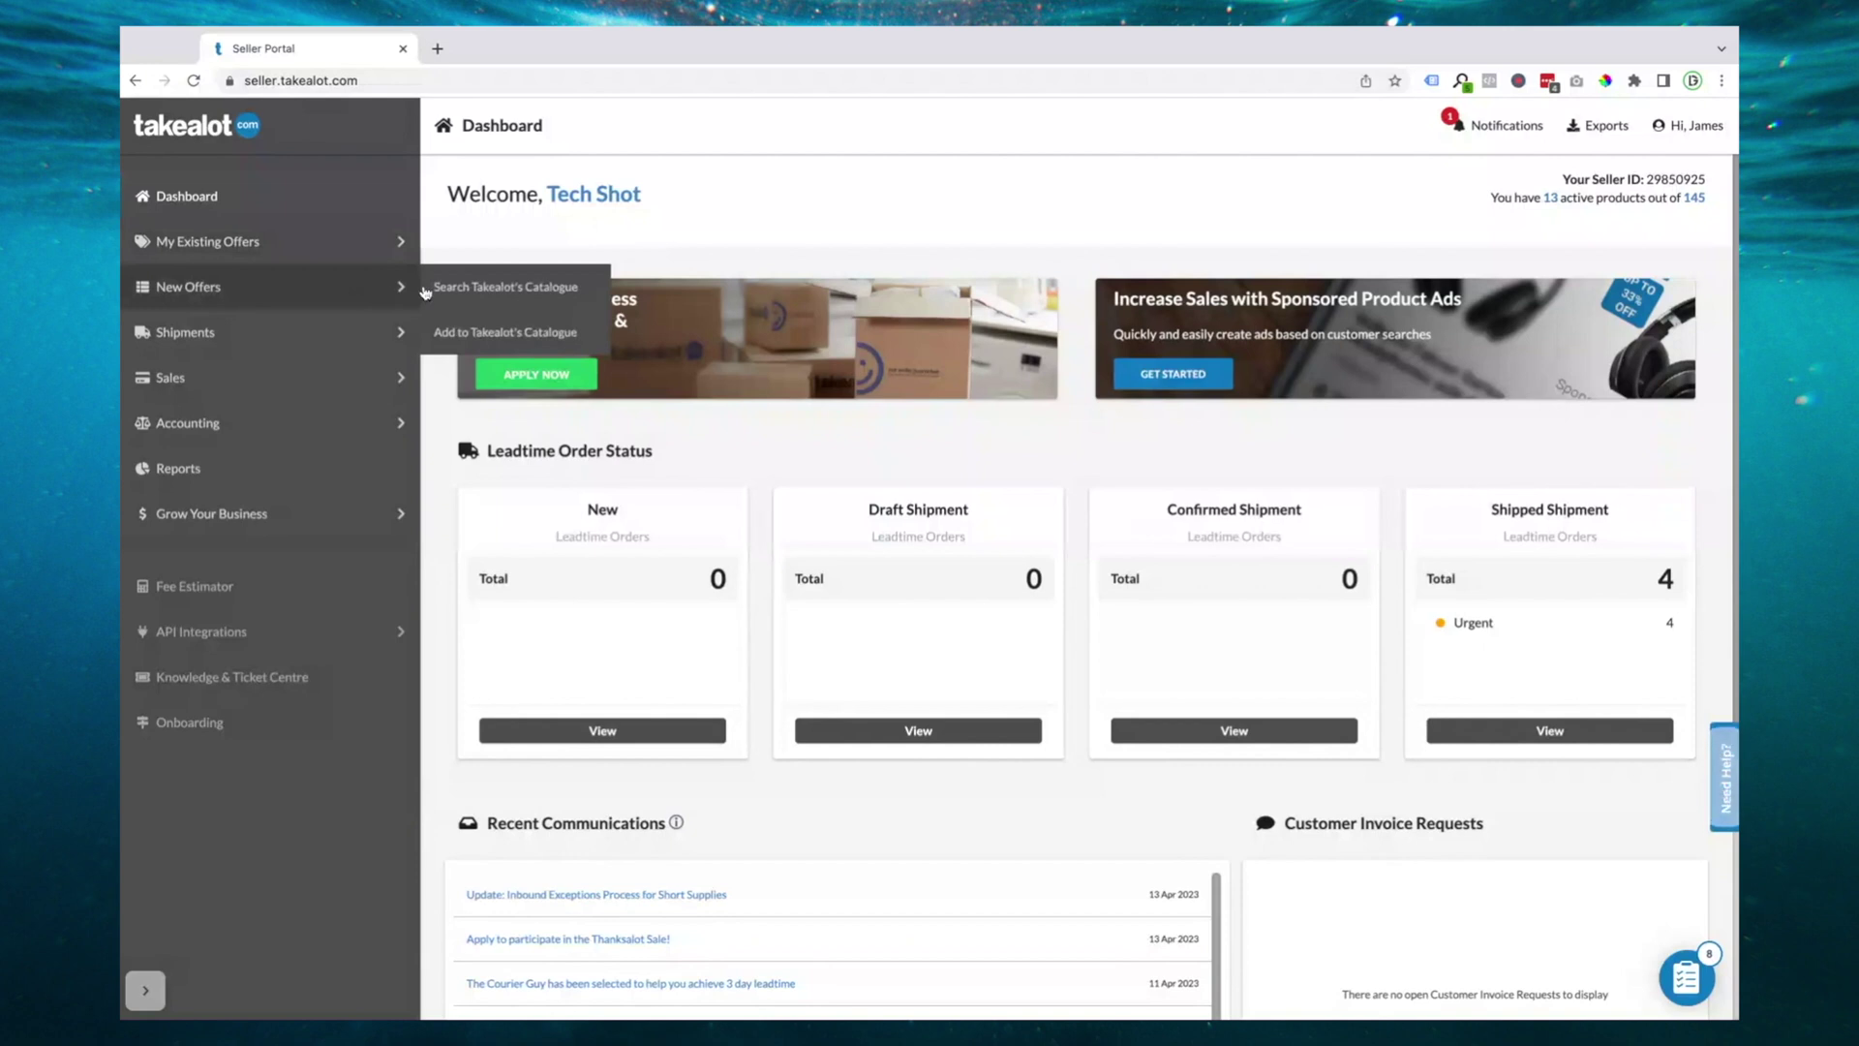
Go to Search Takealot's Catalogue and focus the product title search box.
{"action": "left_click", "coordinate": [506, 292]}
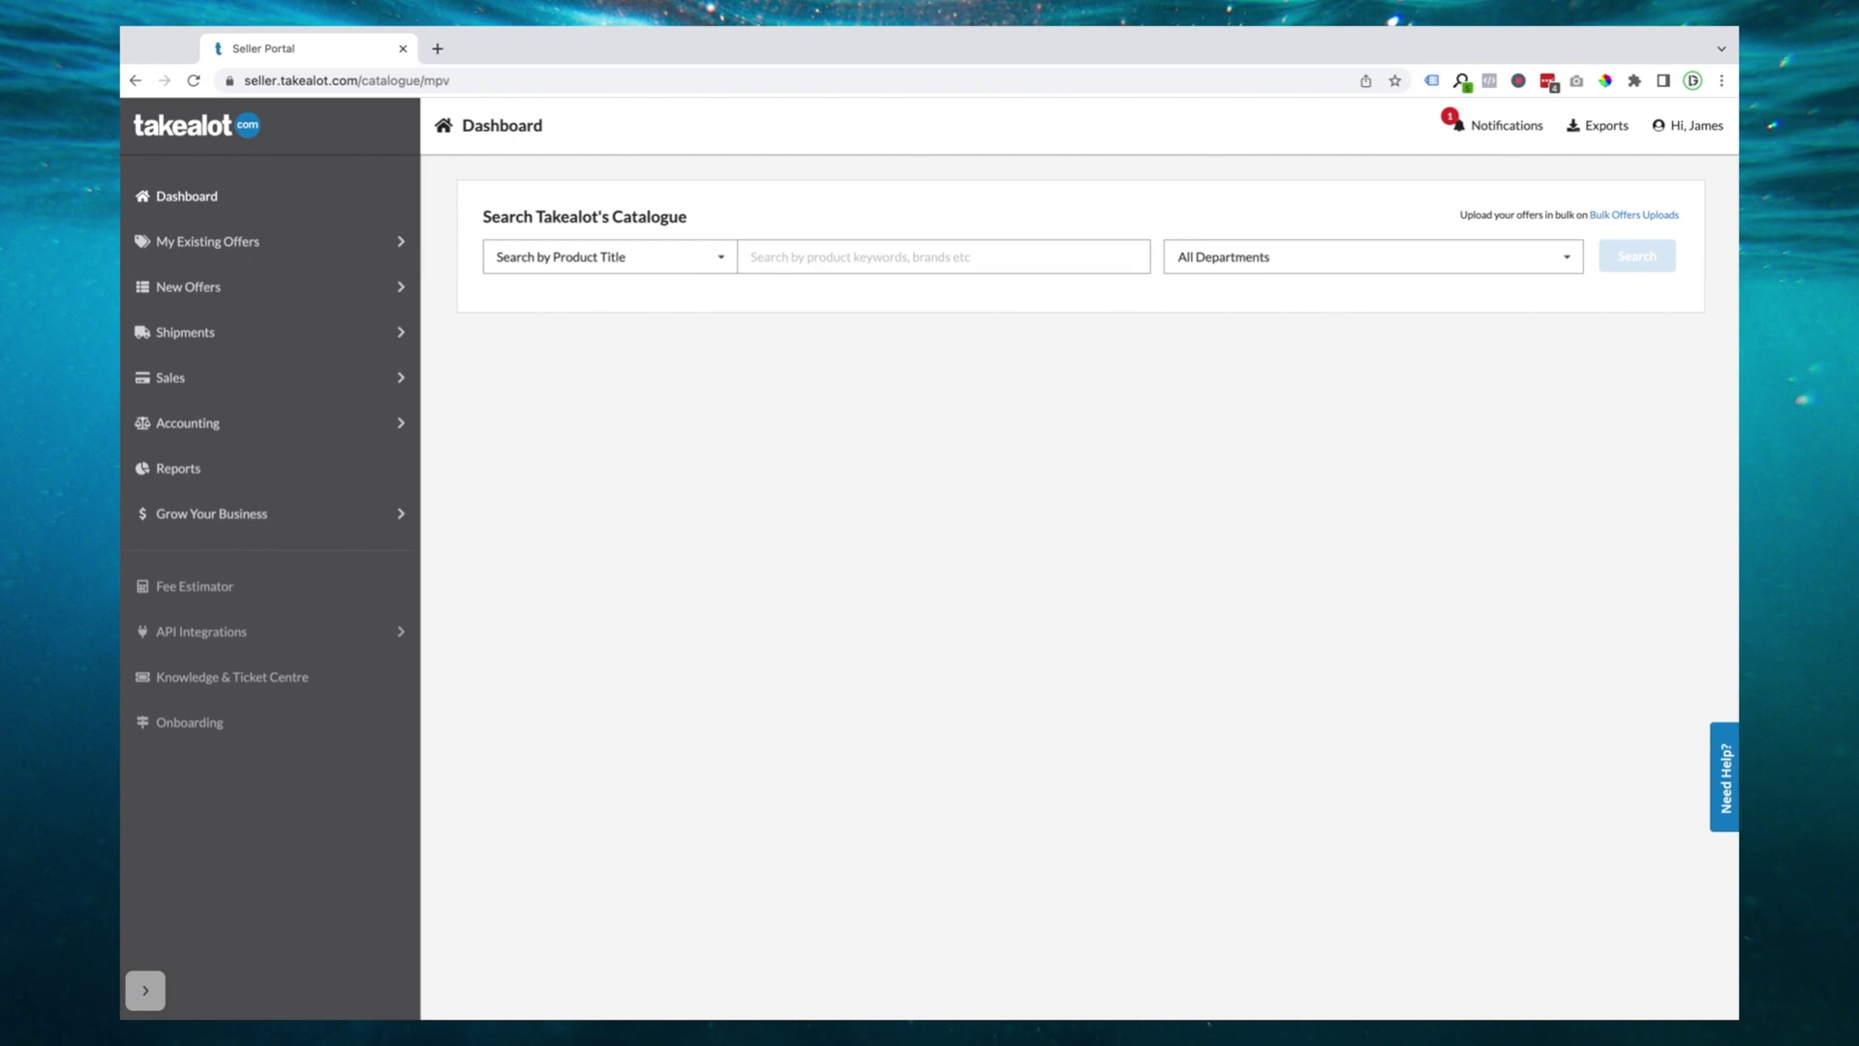
{"action": "left_click", "coordinate": [818, 261]}
{"action": "type", "text": "sanj"}
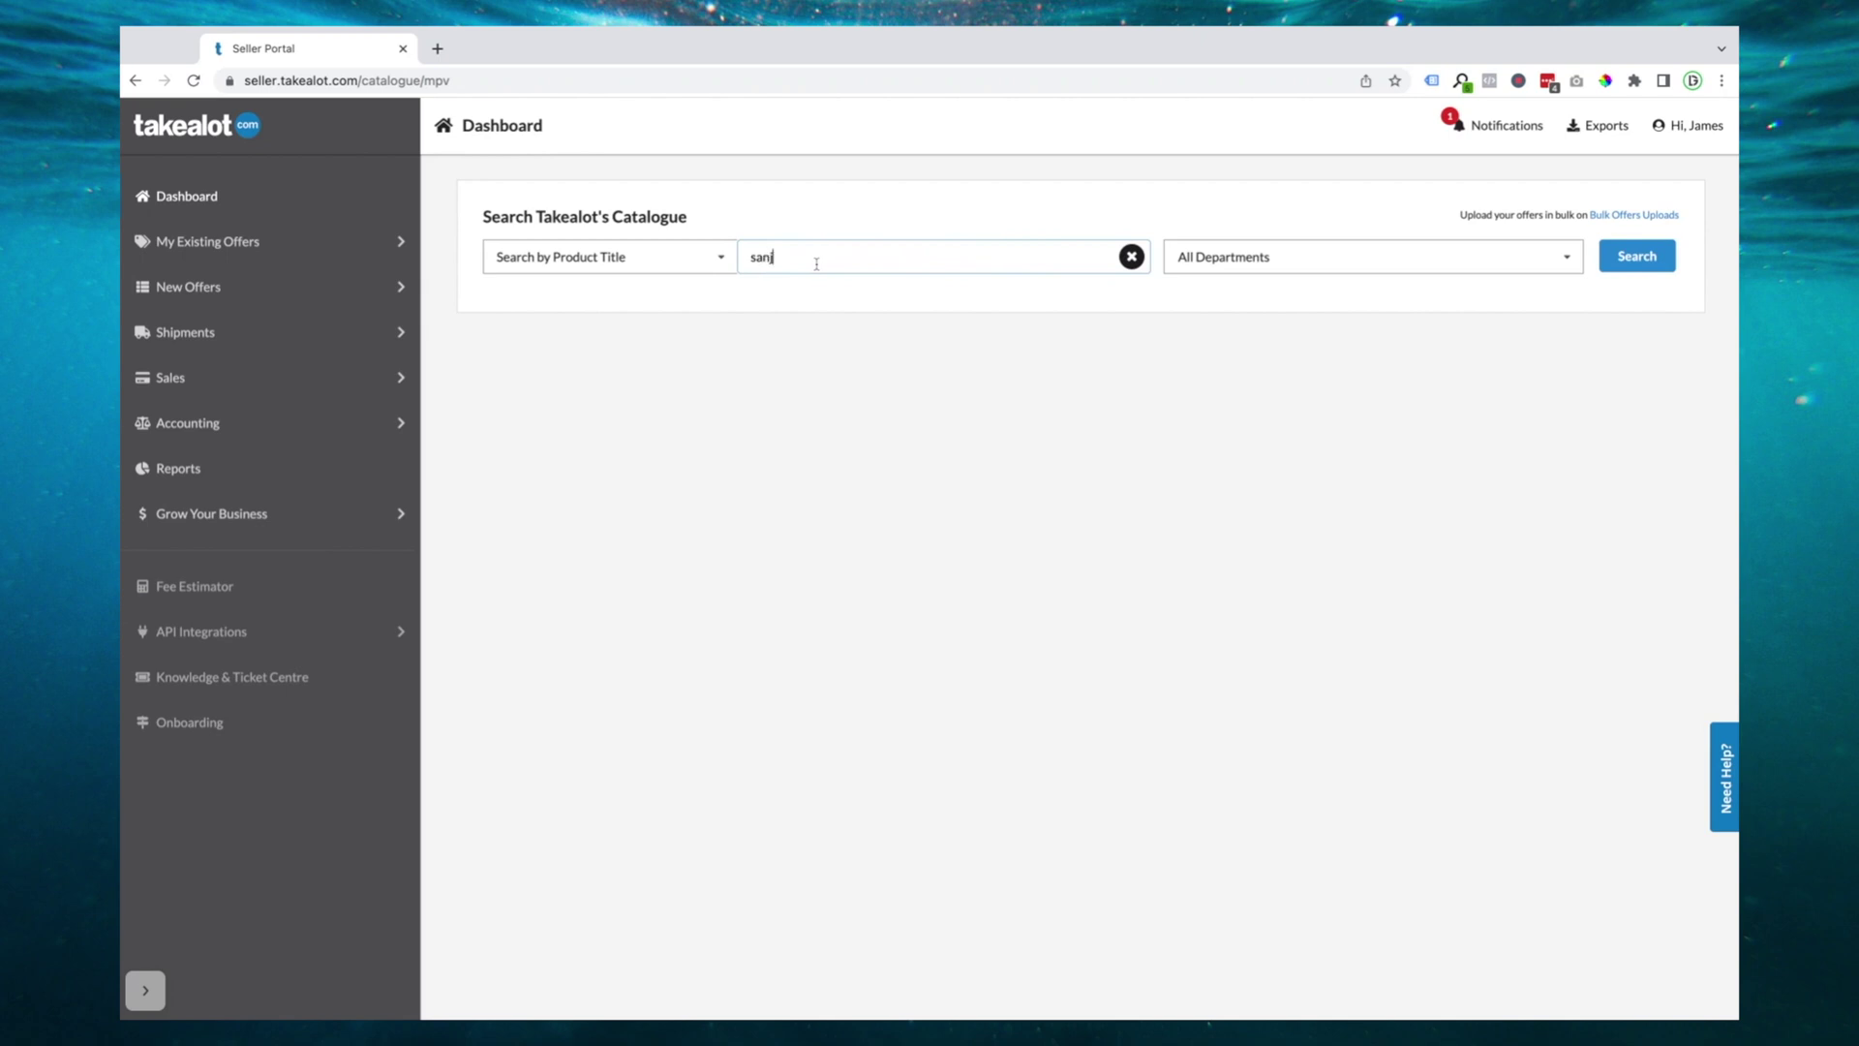
{"action": "type", "text": "i"}
Search the catalogue for 'sanji', then refine to 'sanji 2100' to find the stopwatch.
{"action": "key", "text": "Return"}
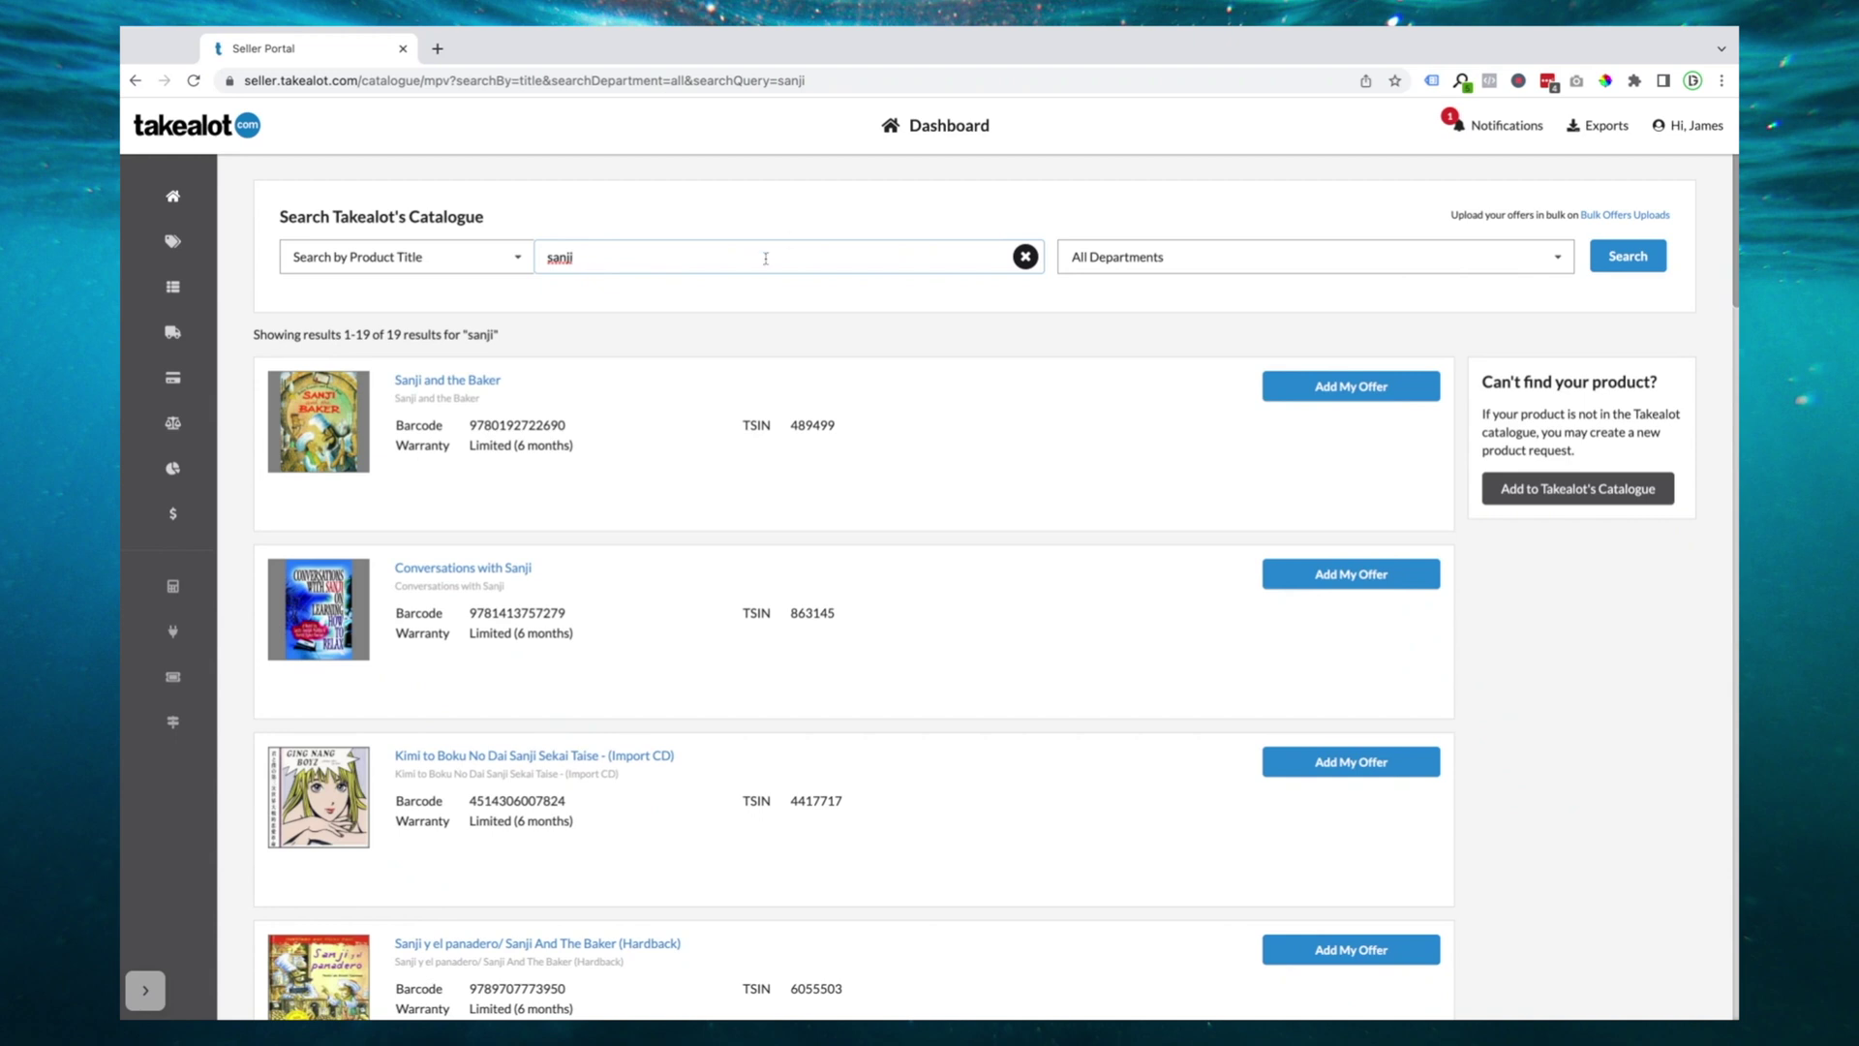
{"action": "type", "text": " 2100"}
{"action": "key", "text": "Return"}
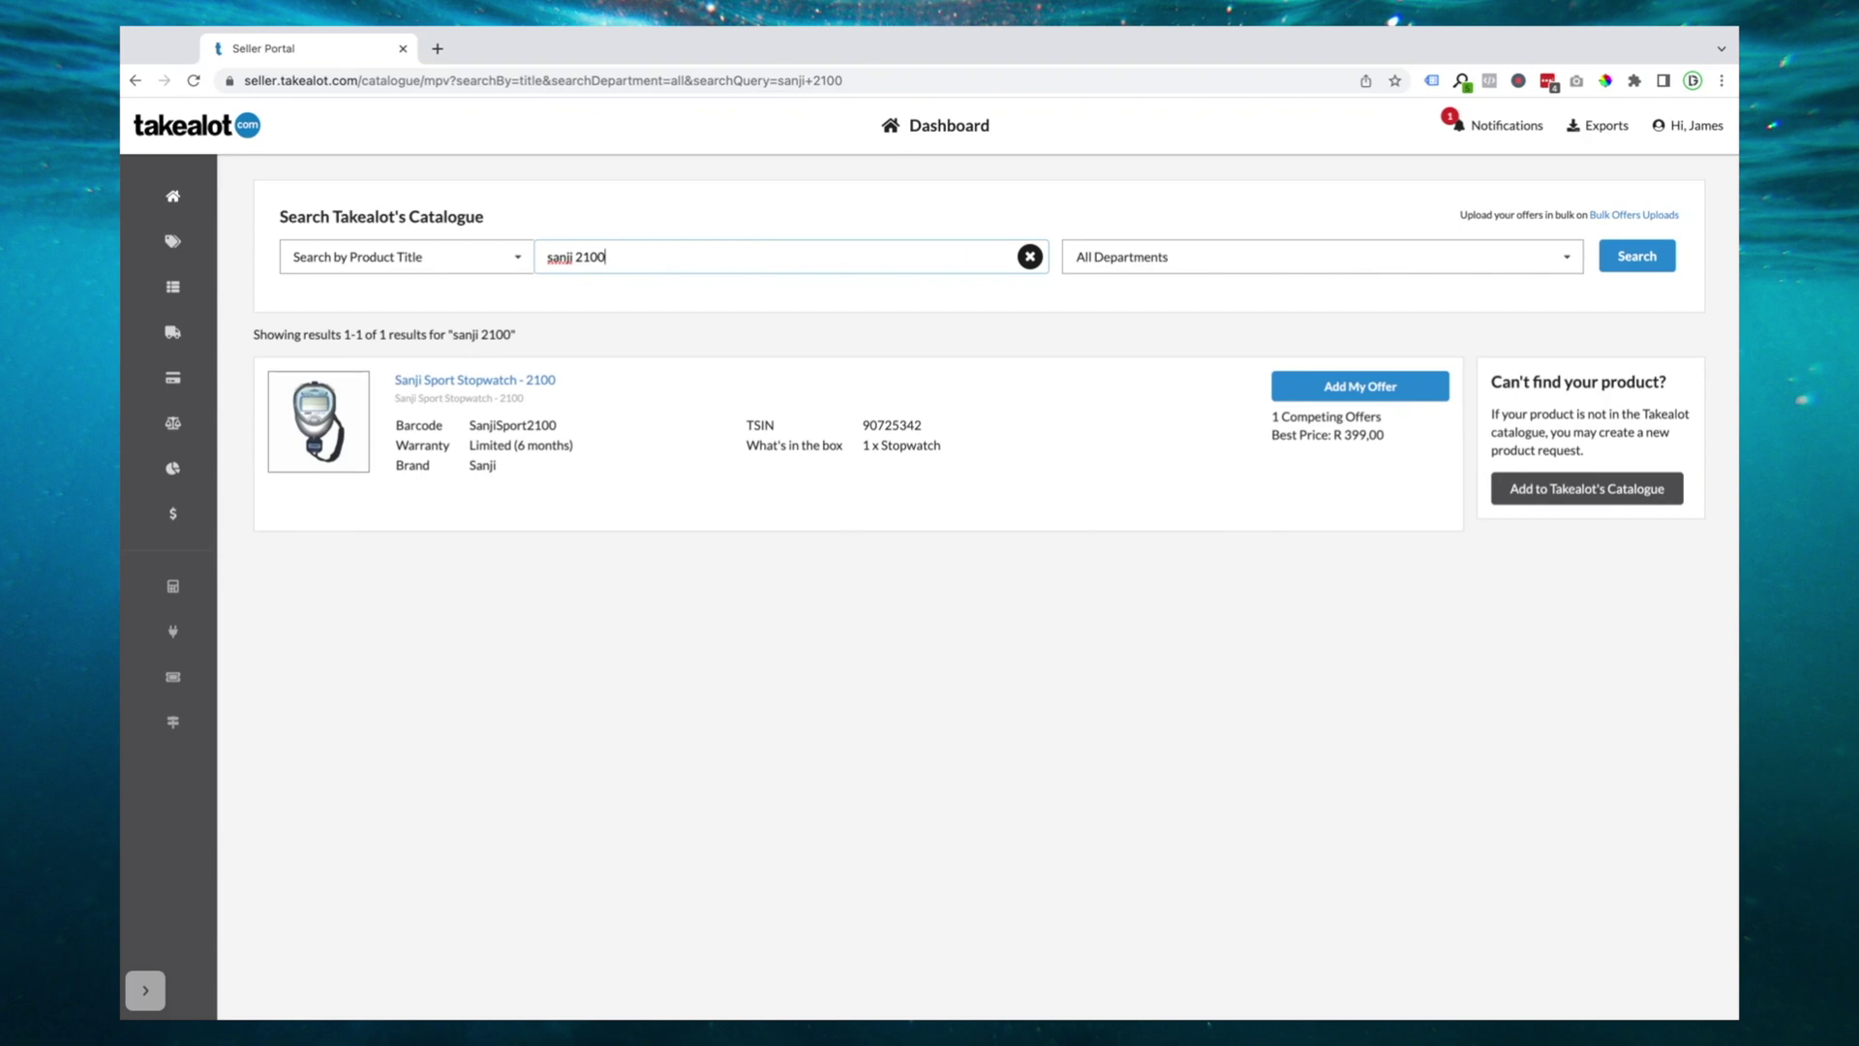
Open Sanji Sport Stopwatch - 2100 and select its only variant.
{"action": "left_click", "coordinate": [535, 385]}
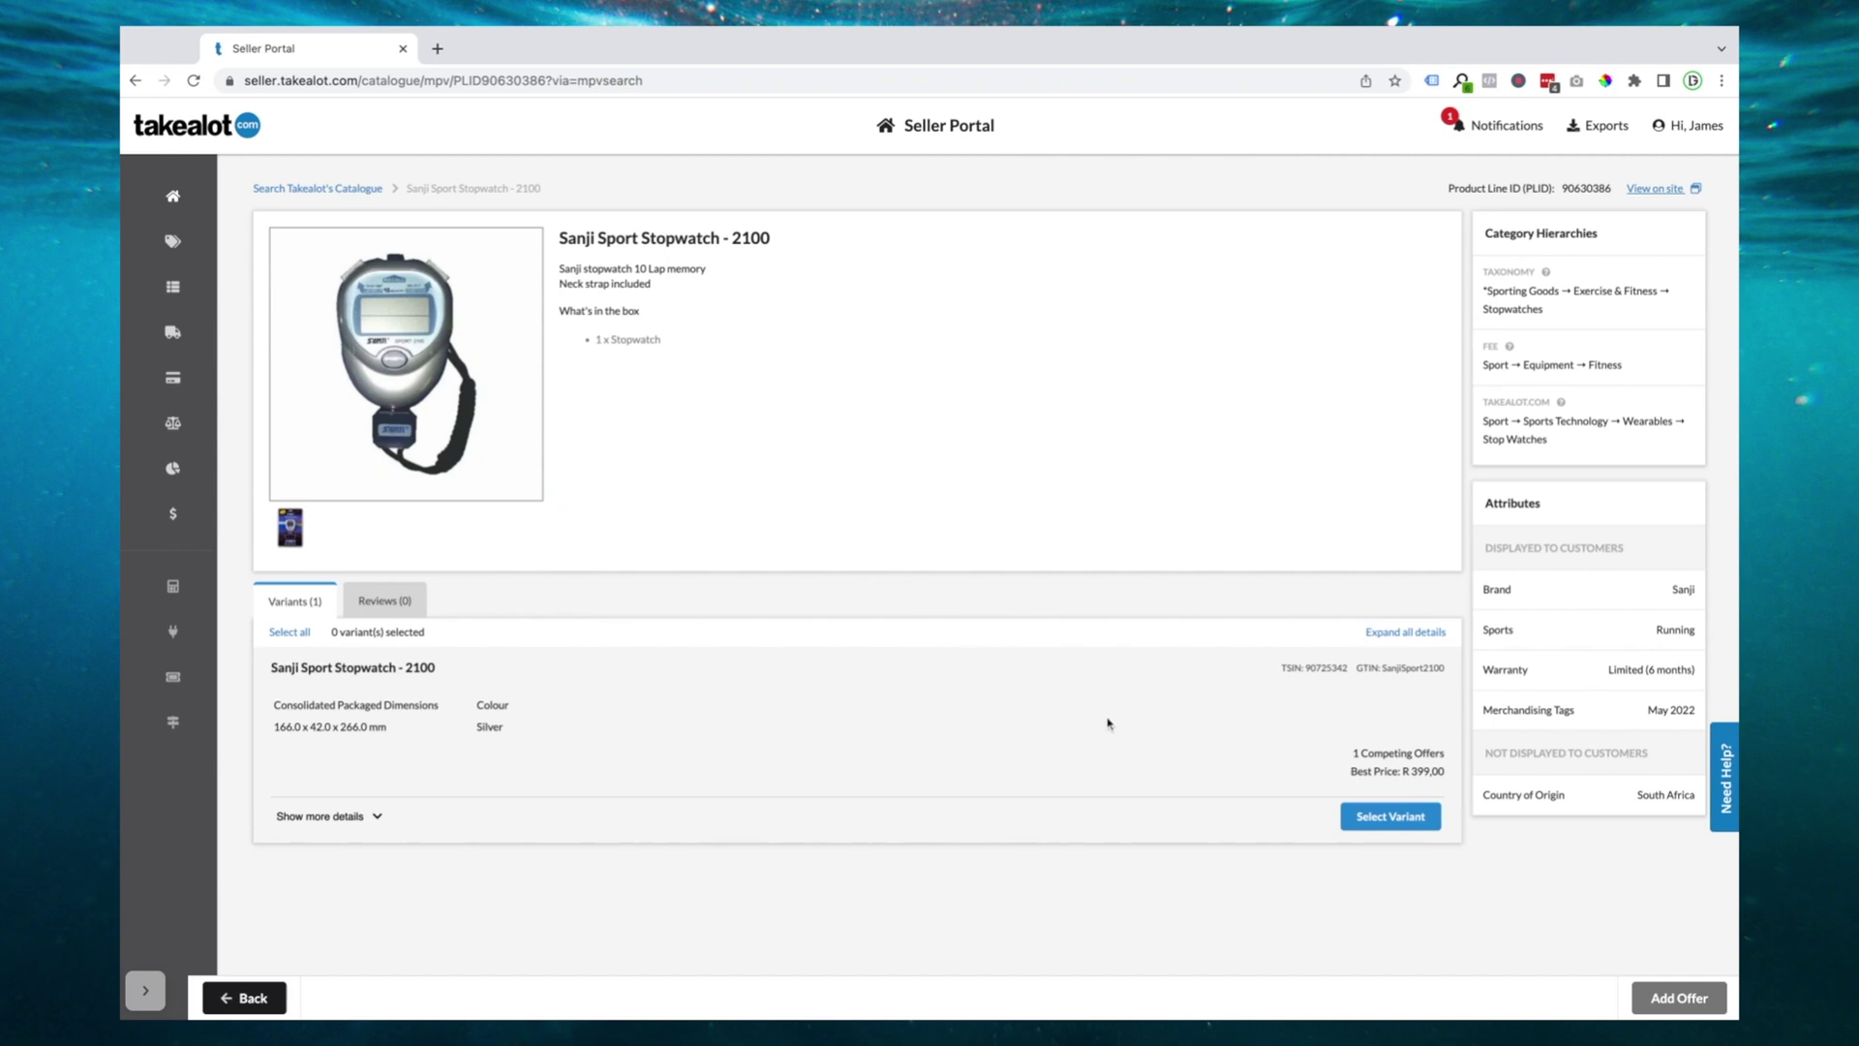
{"action": "left_click", "coordinate": [1415, 822]}
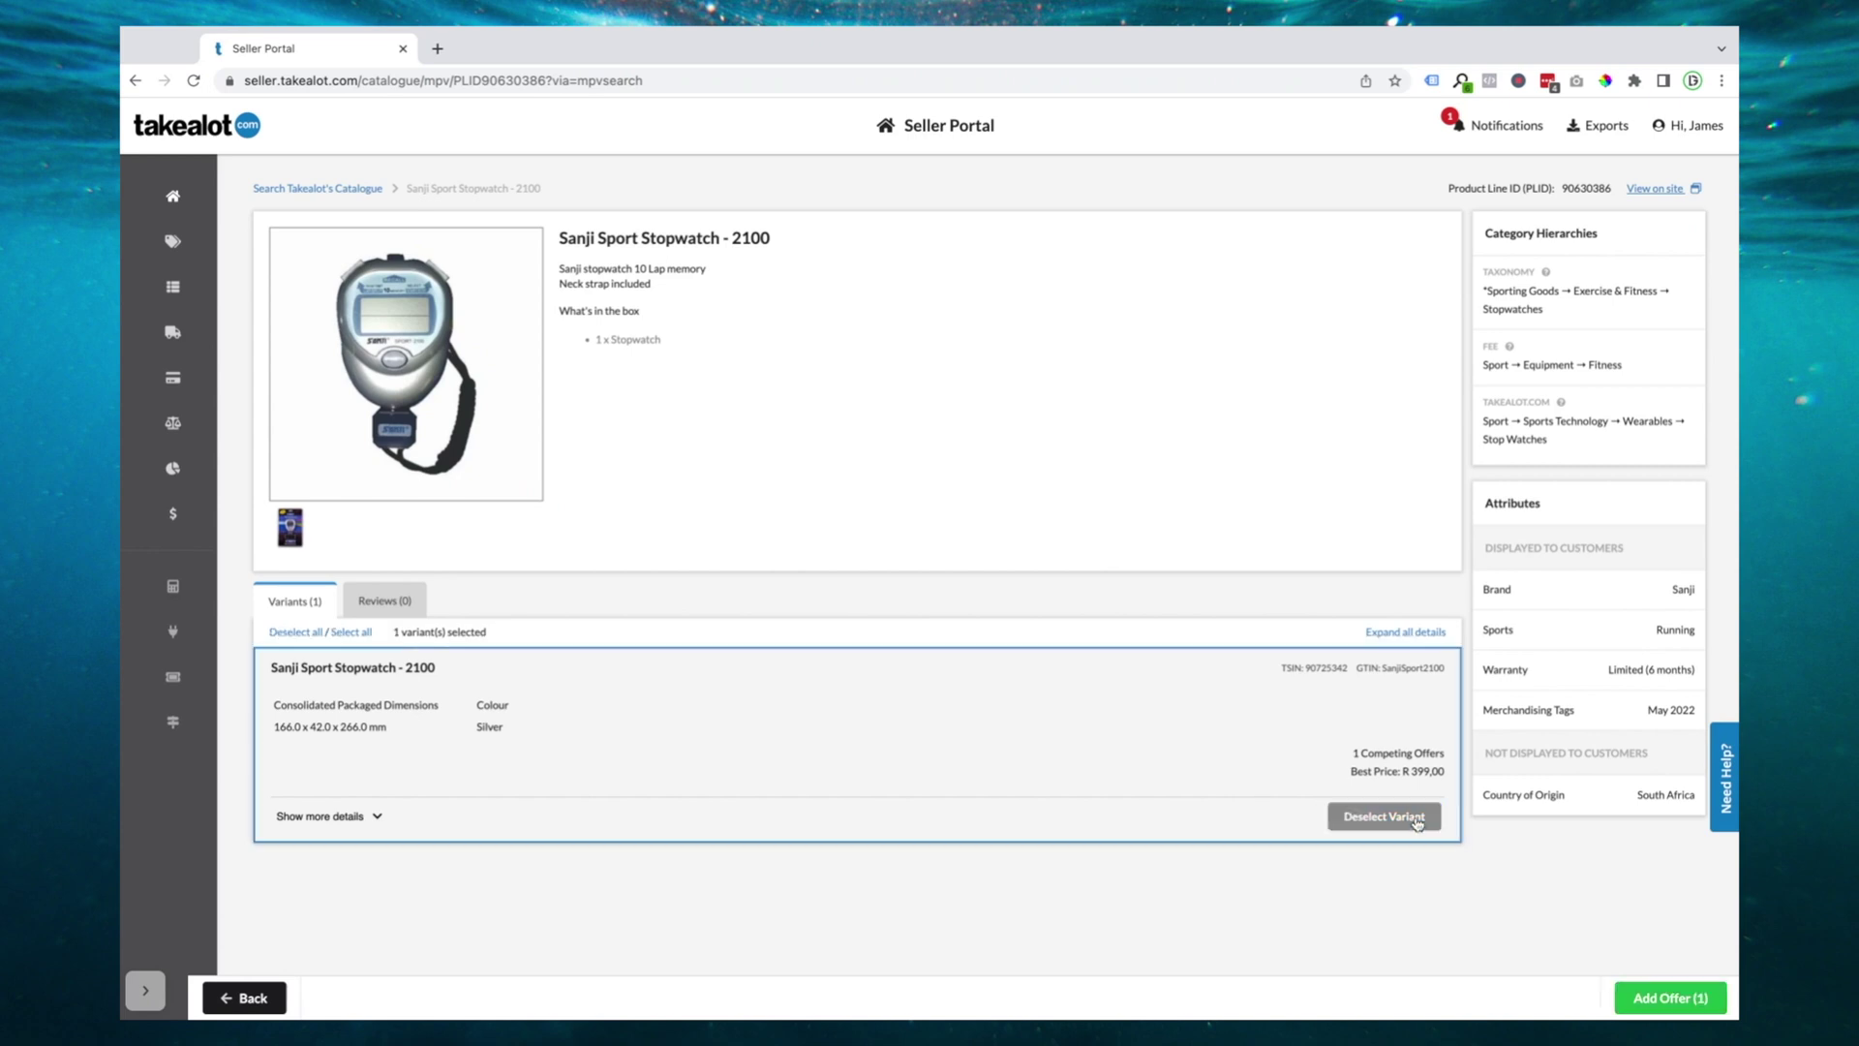
Add the stopwatch variant as an offer and confirm, then begin editing its RRP.
{"action": "left_click", "coordinate": [1671, 999]}
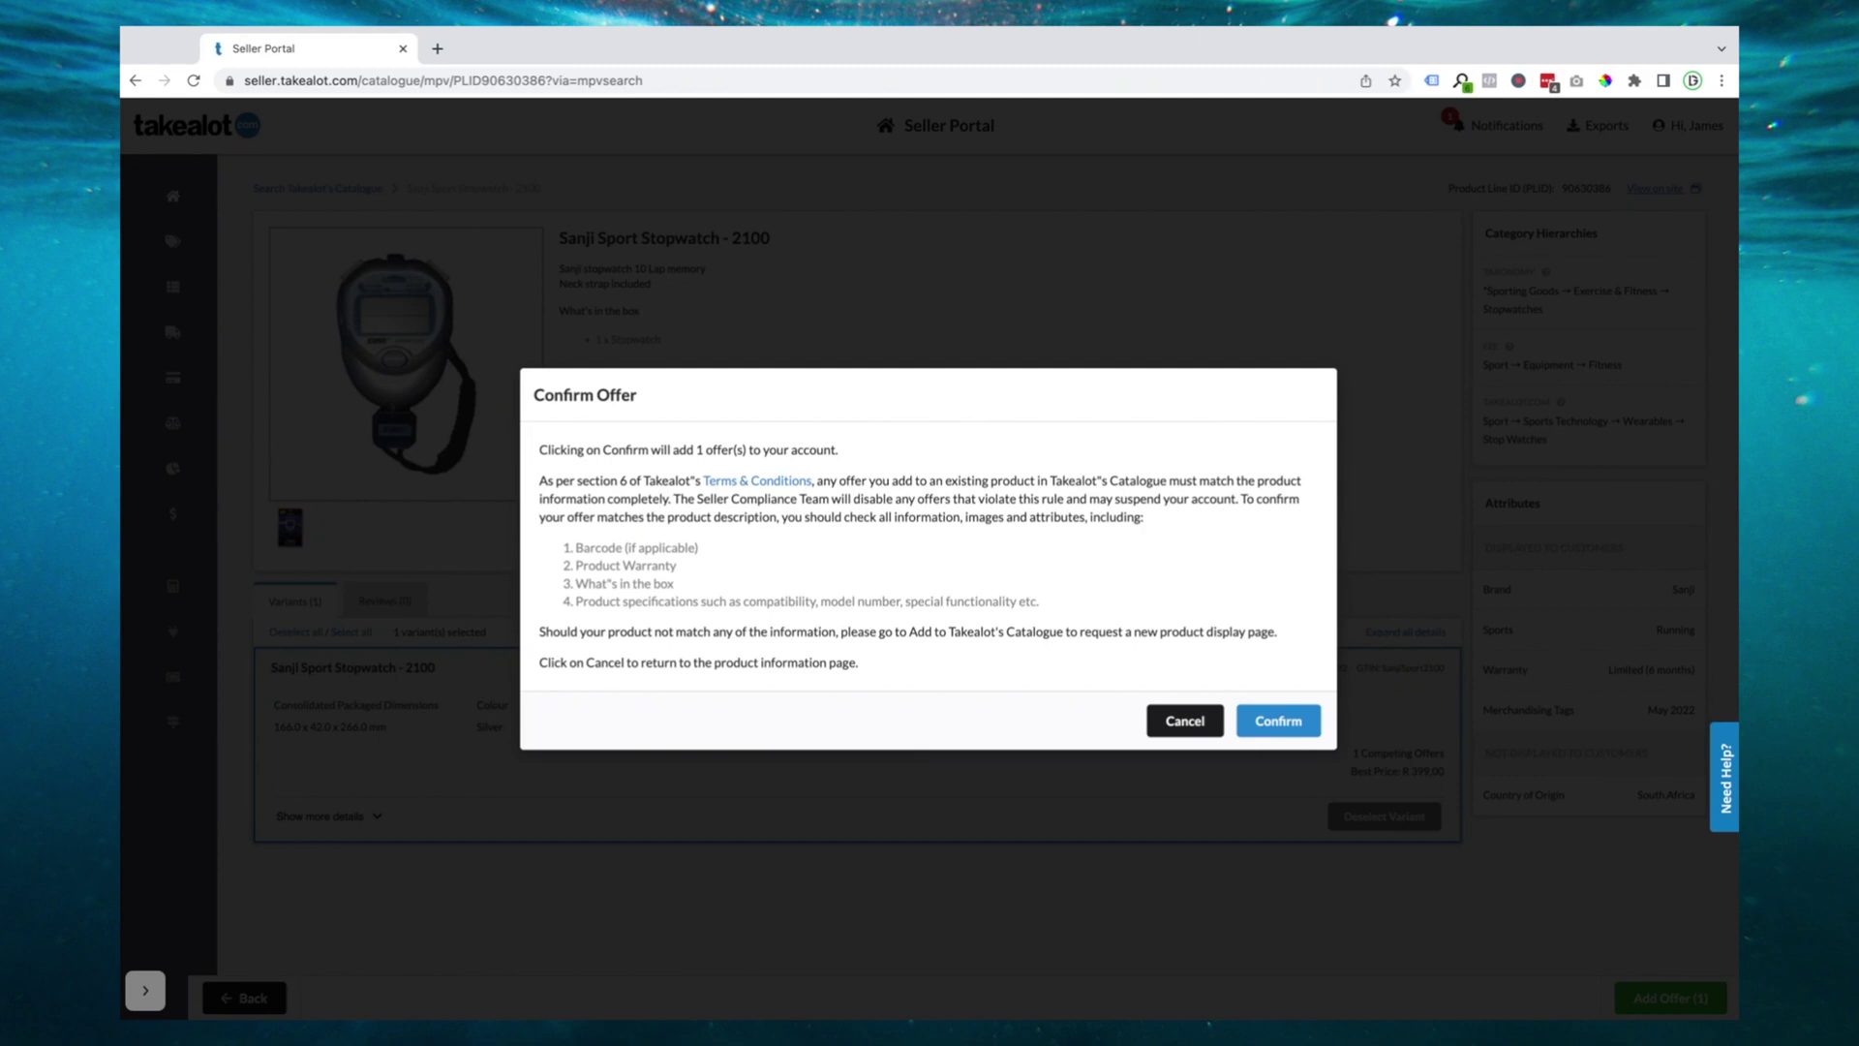
{"action": "left_click", "coordinate": [1278, 722]}
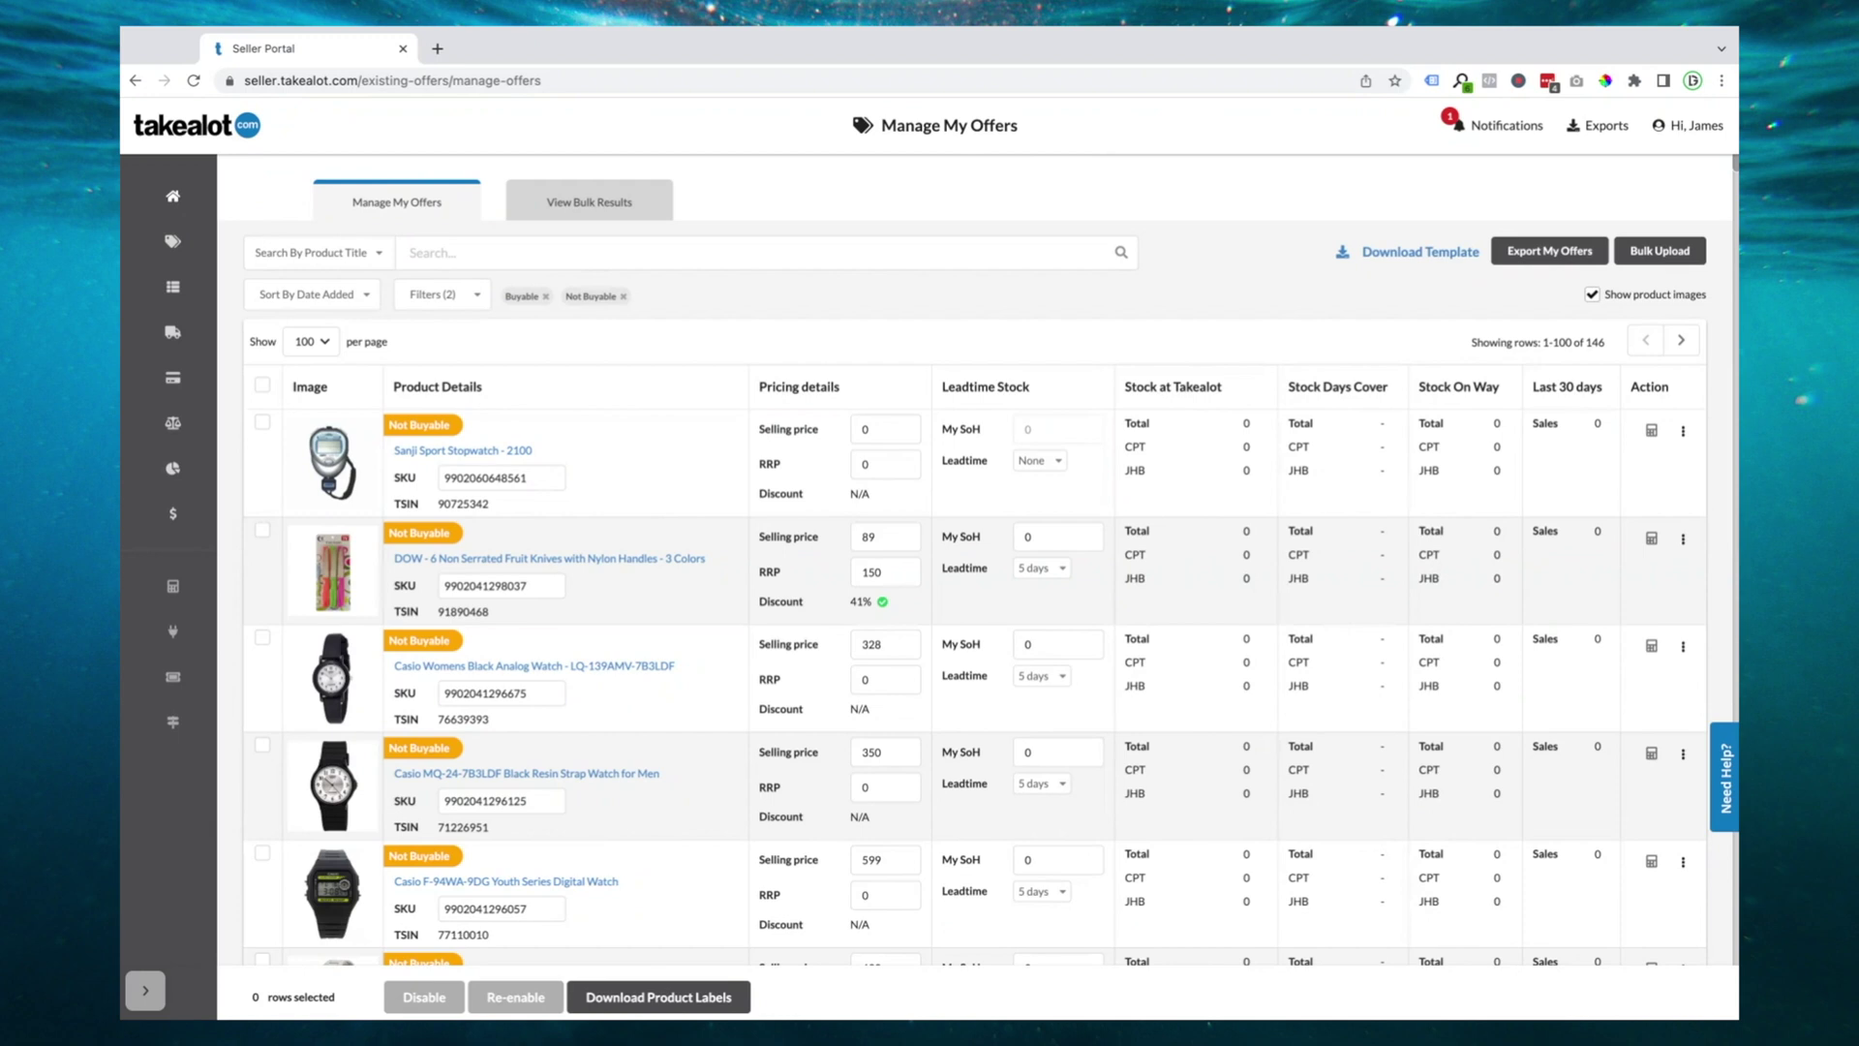
{"action": "left_click", "coordinate": [891, 462]}
{"action": "type", "text": "400"}
Set the stopwatch's selling price to R350 against the R400 RRP and save it.
{"action": "left_click", "coordinate": [881, 429]}
{"action": "double_click", "coordinate": [879, 431]}
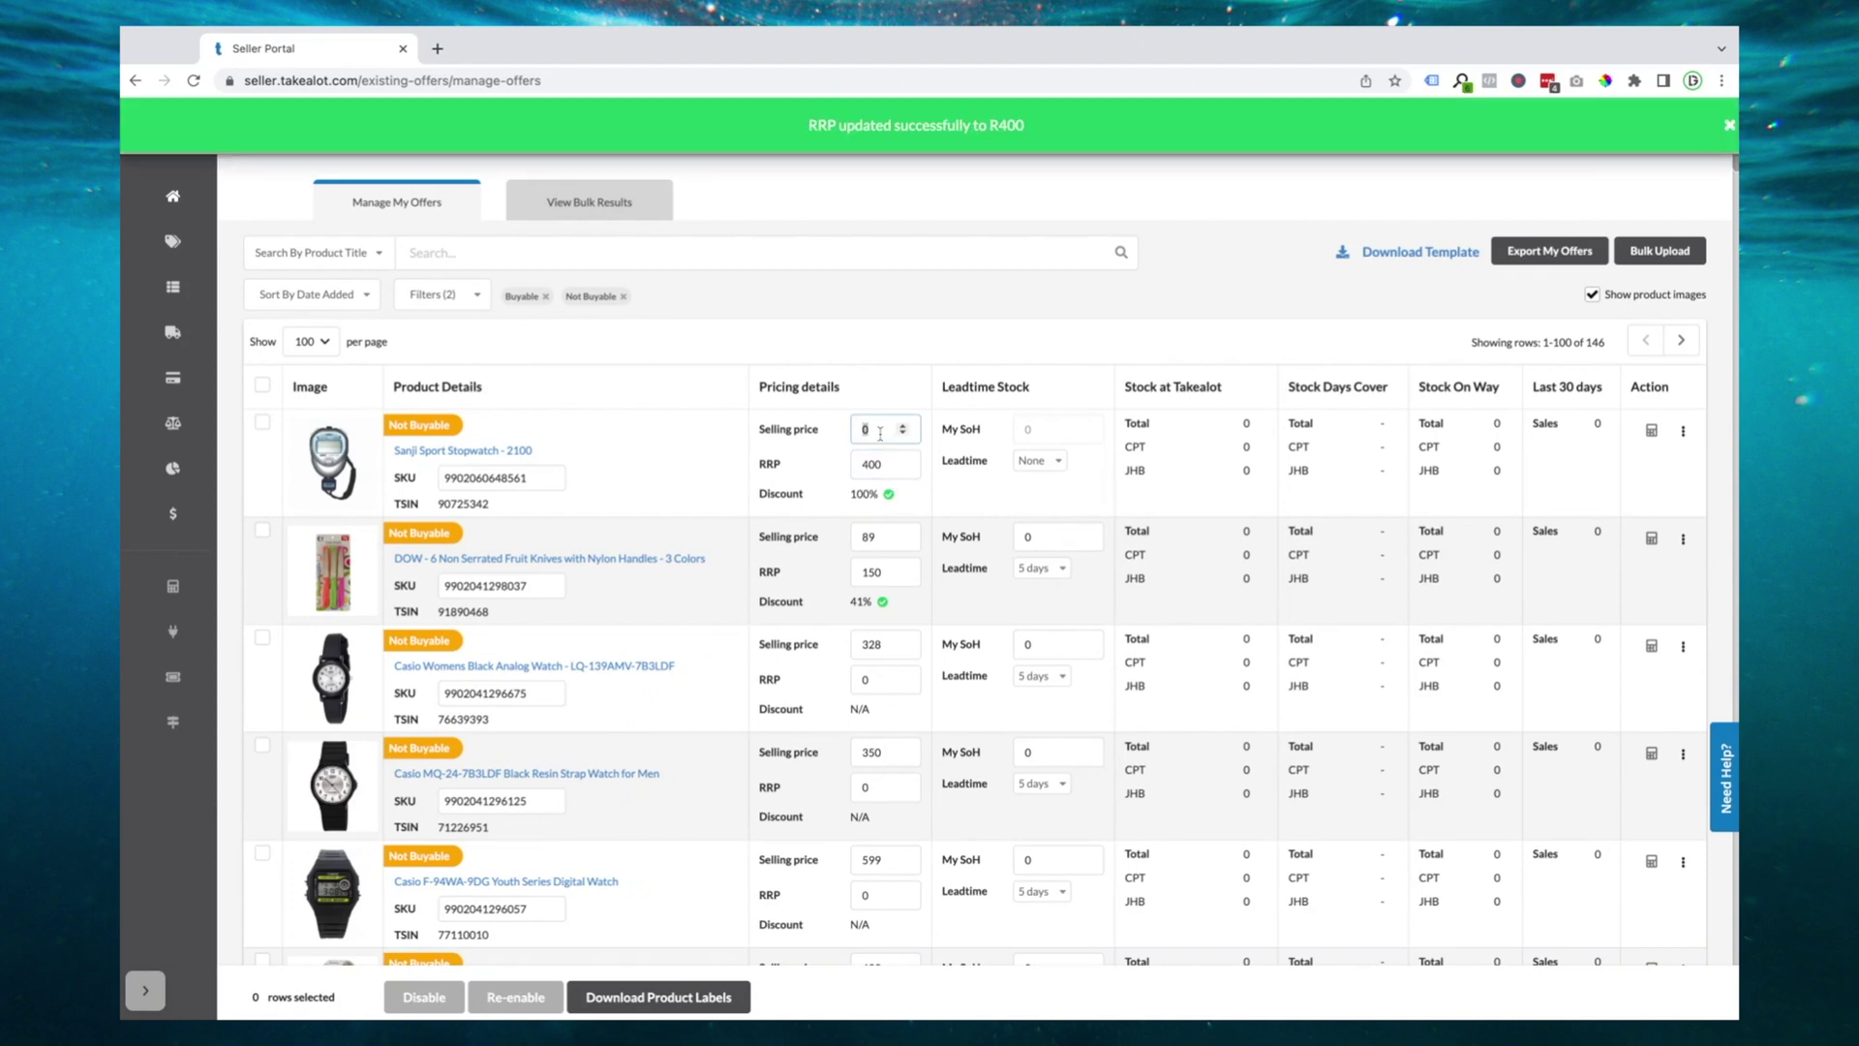
{"action": "left_click", "coordinate": [878, 430]}
{"action": "type", "text": "3"}
{"action": "type", "text": "50"}
{"action": "key", "text": "BackSpace"}
{"action": "key", "text": "BackSpace"}
{"action": "key", "text": "BackSpace"}
{"action": "type", "text": "3"}
{"action": "type", "text": "50"}
{"action": "left_click", "coordinate": [1042, 436]}
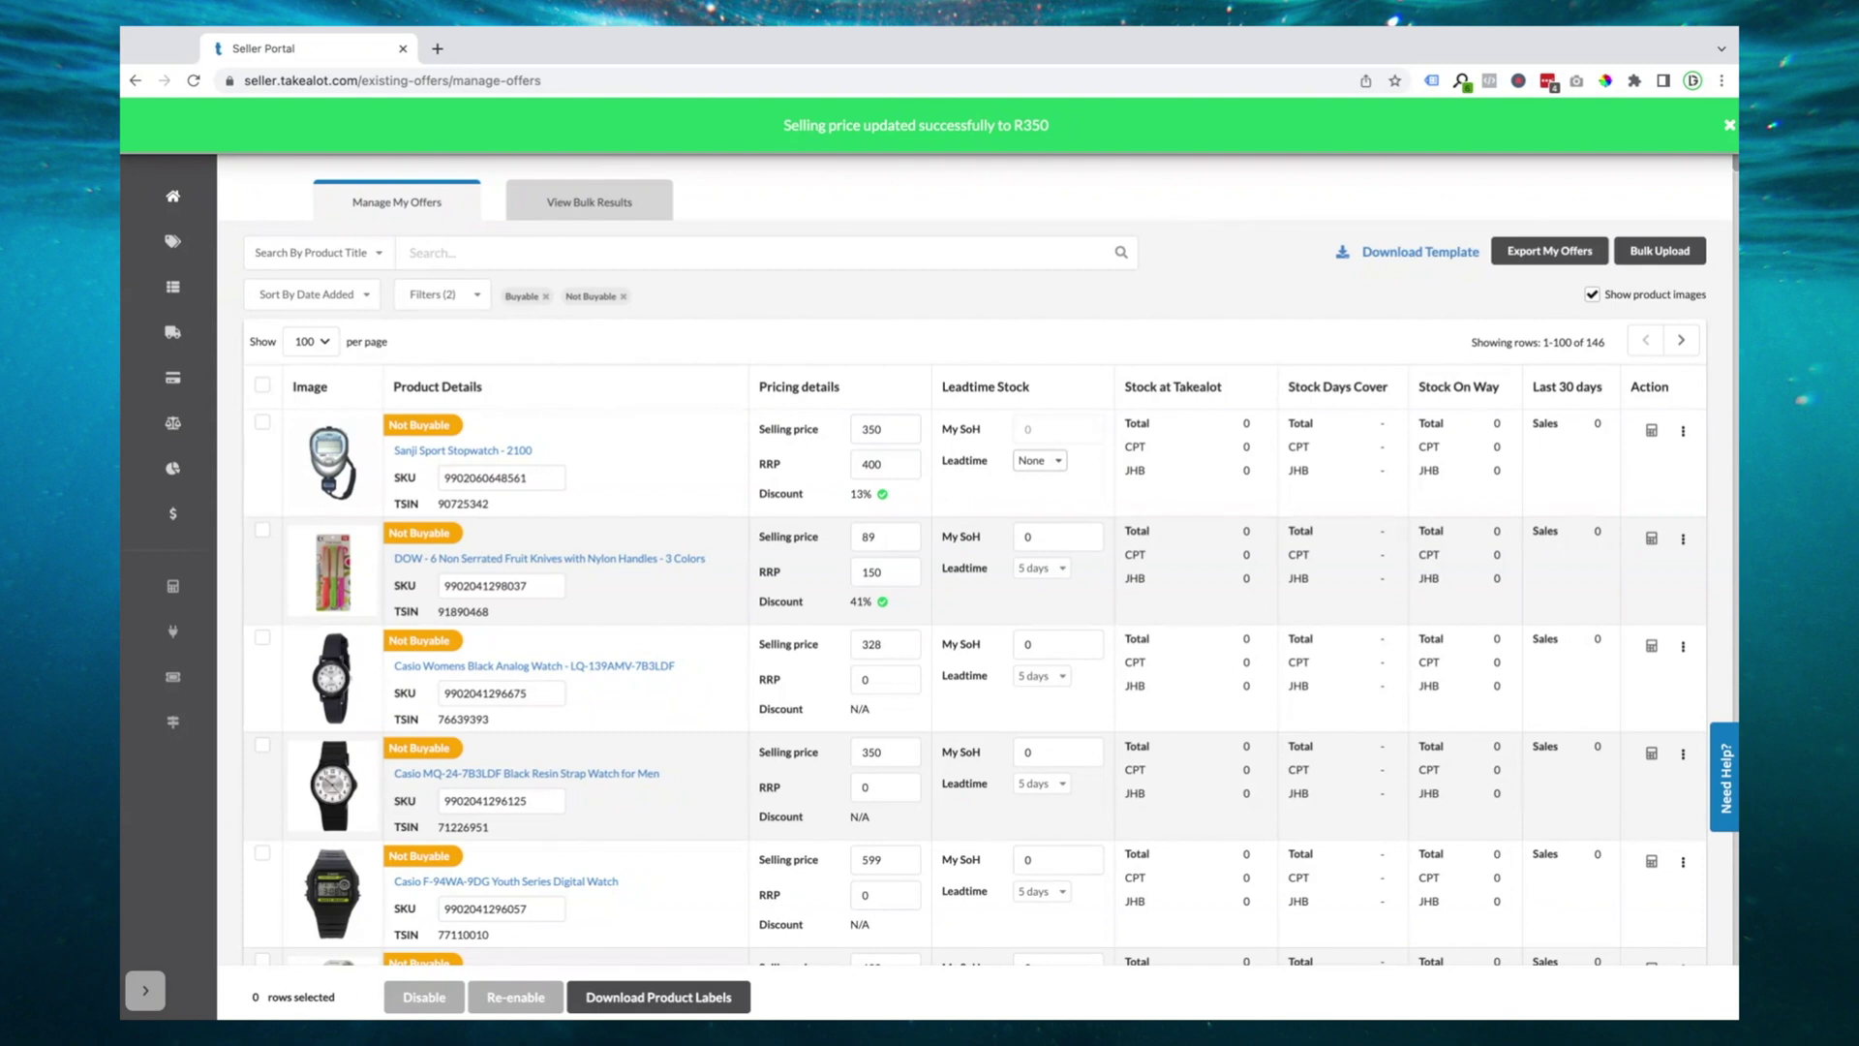
Set the stopwatch's leadtime to 3 days and My SoH to 10.
{"action": "left_click", "coordinate": [1041, 459]}
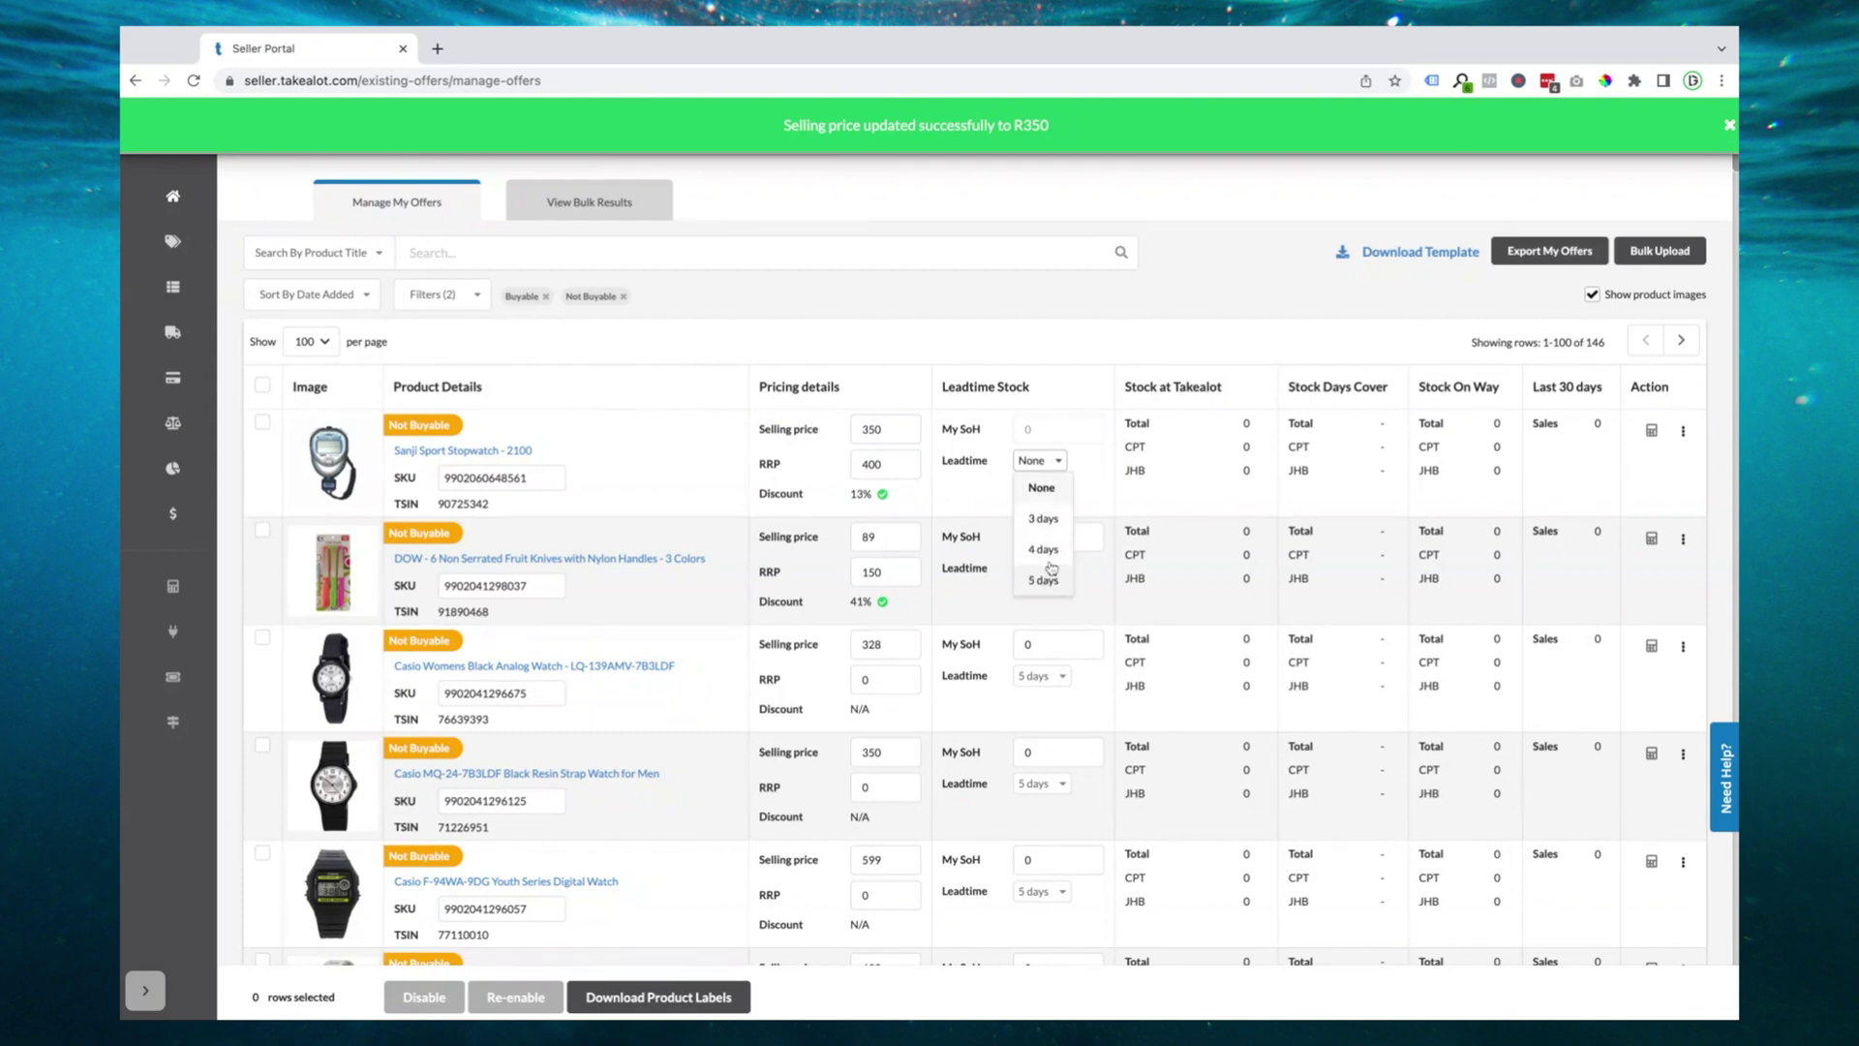
{"action": "left_click", "coordinate": [1046, 520]}
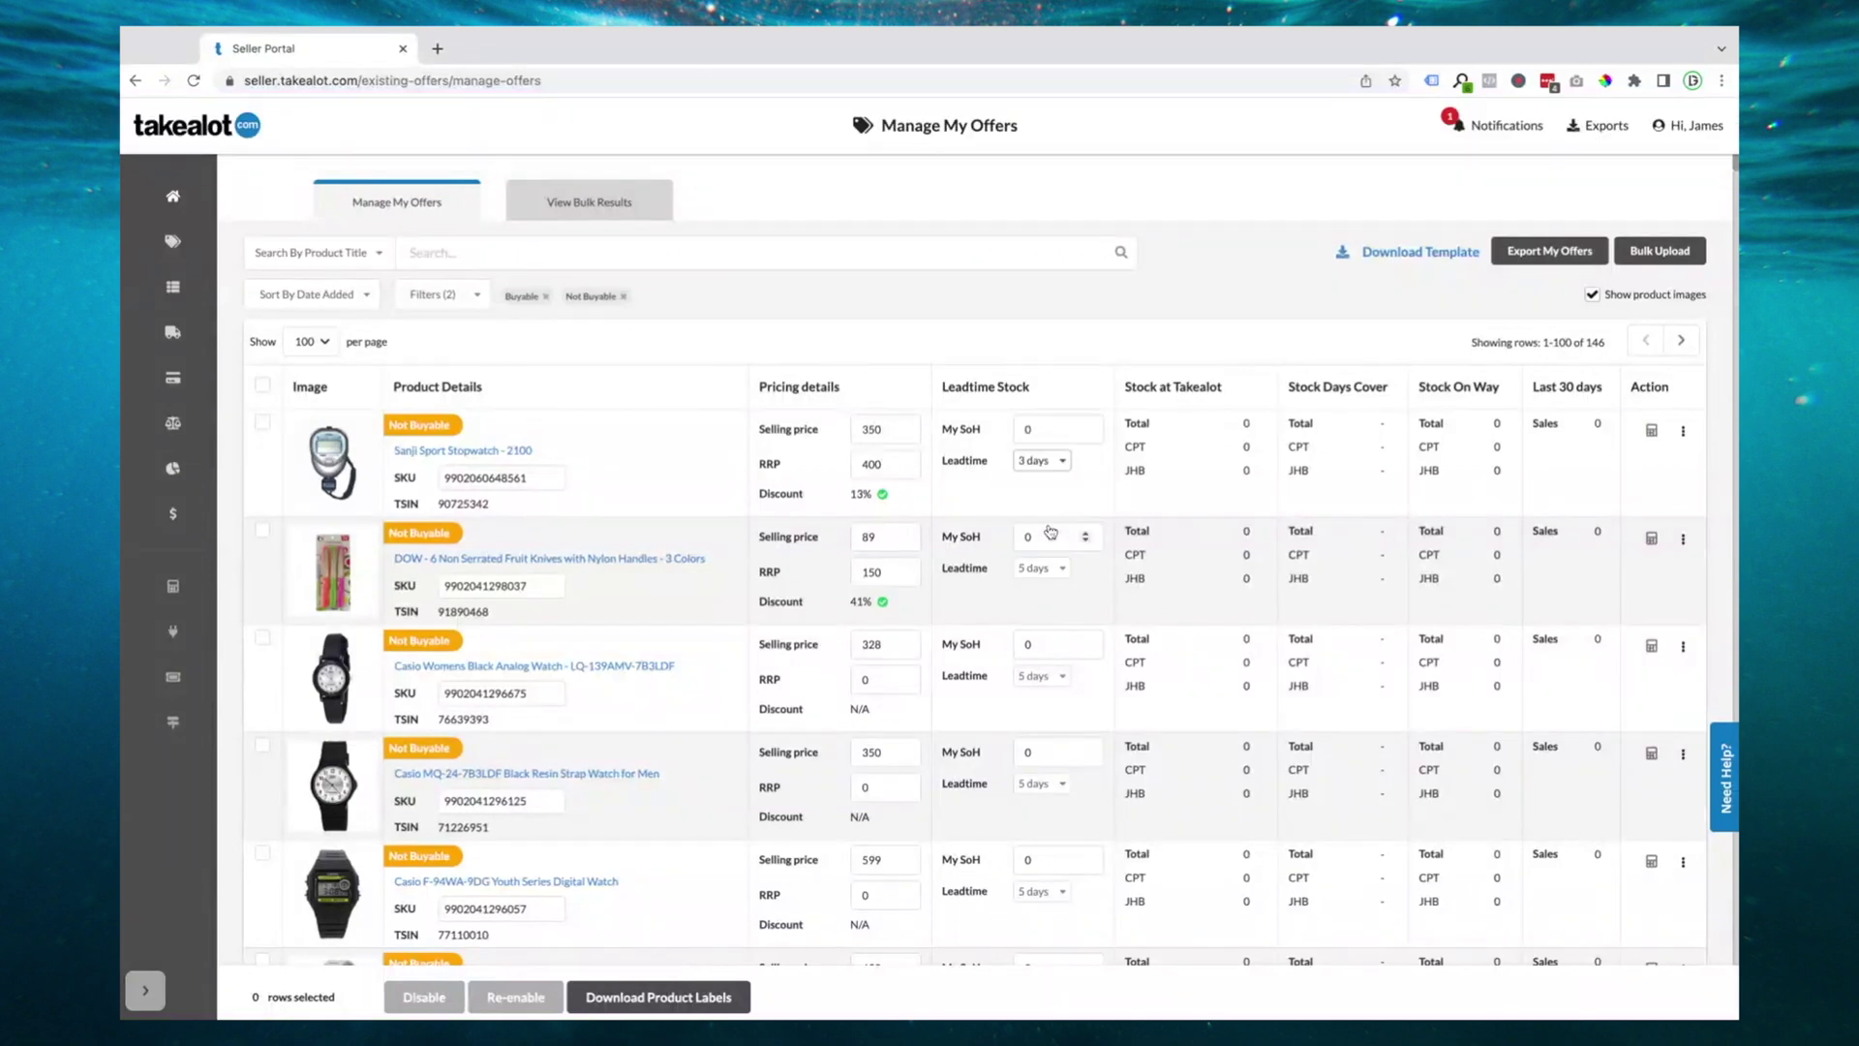
{"action": "left_click", "coordinate": [1049, 430]}
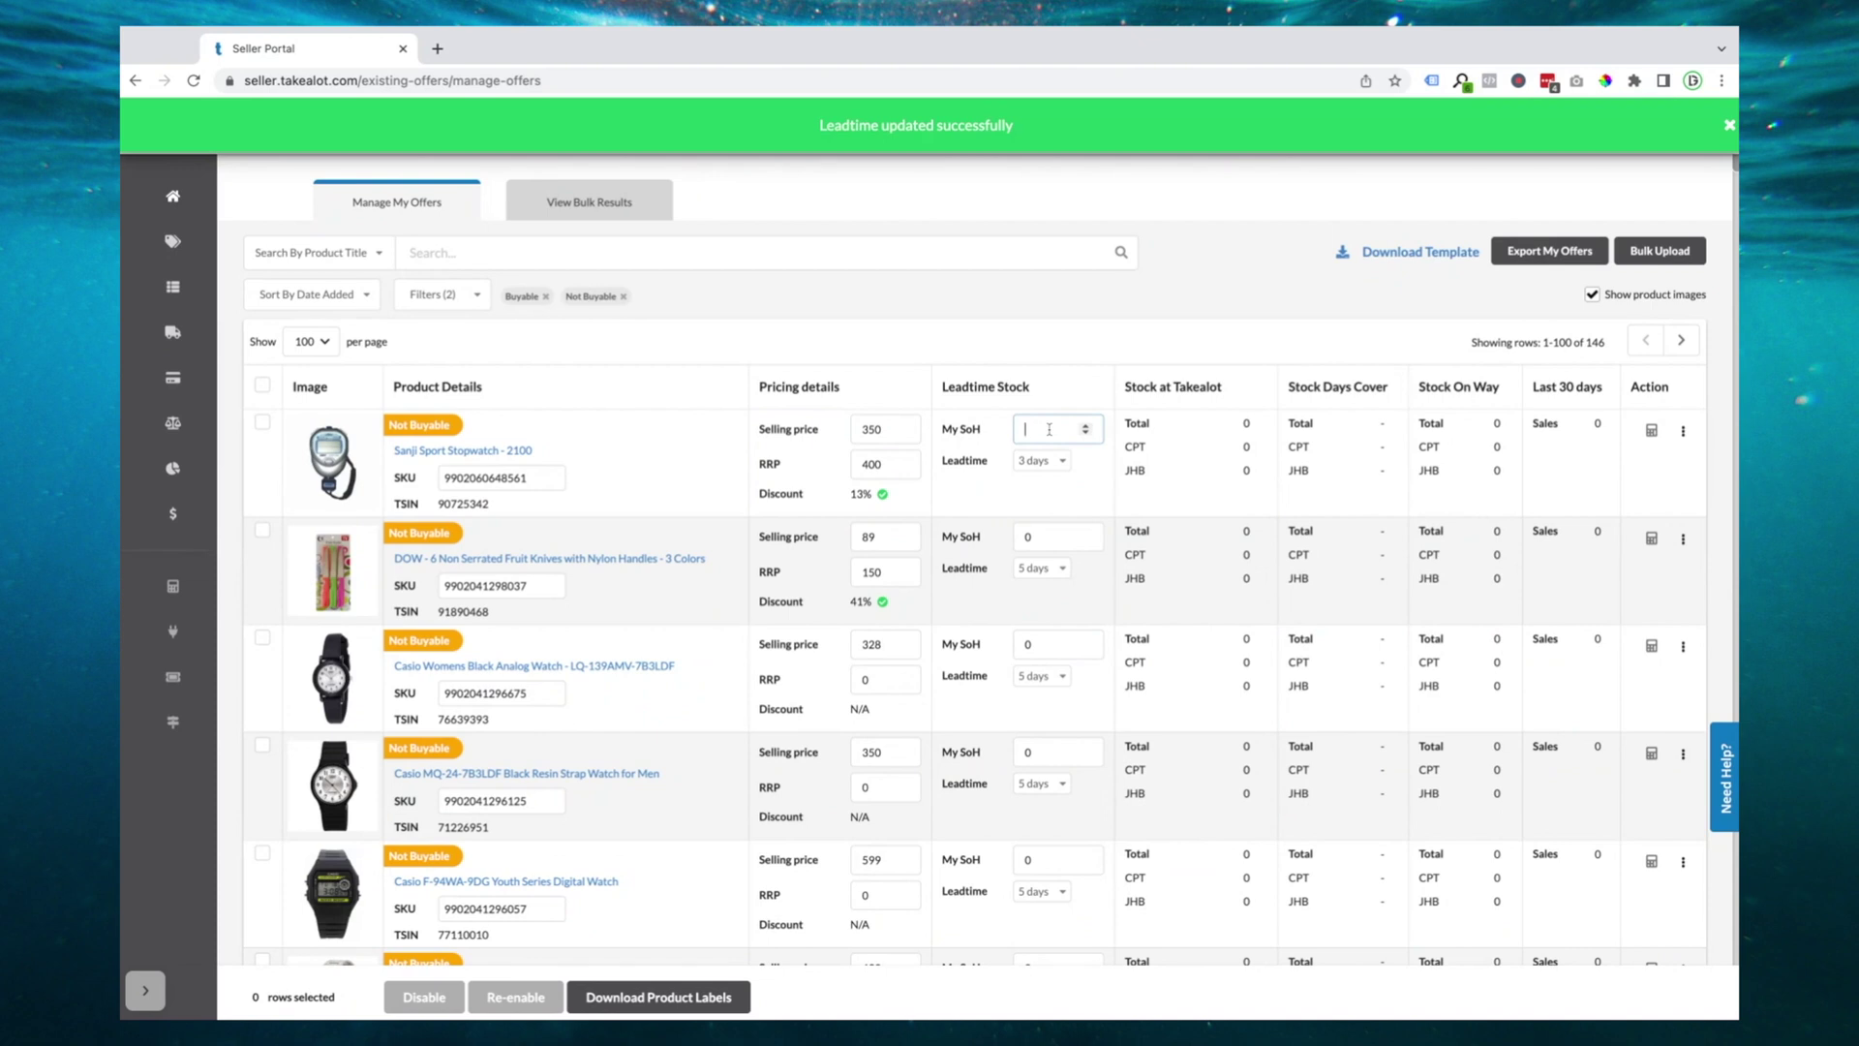
{"action": "type", "text": "1"}
{"action": "type", "text": "0"}
{"action": "left_click", "coordinate": [1049, 407]}
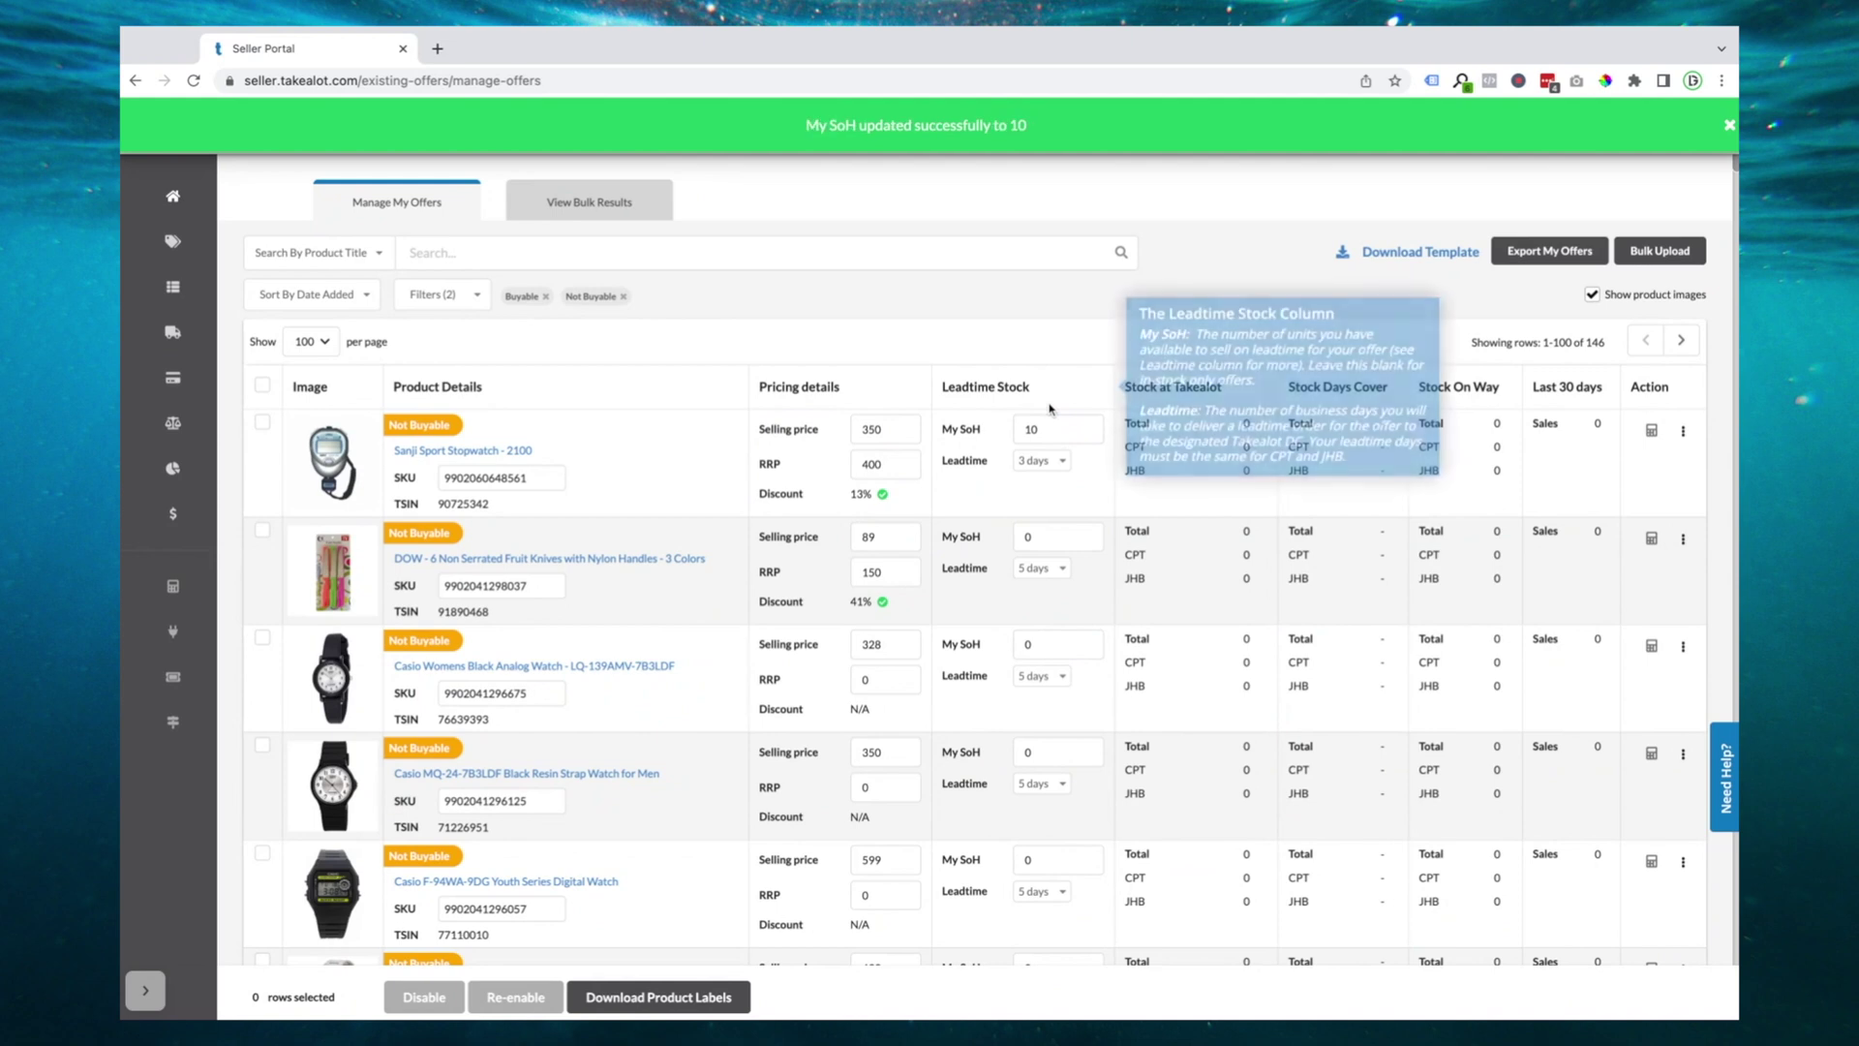